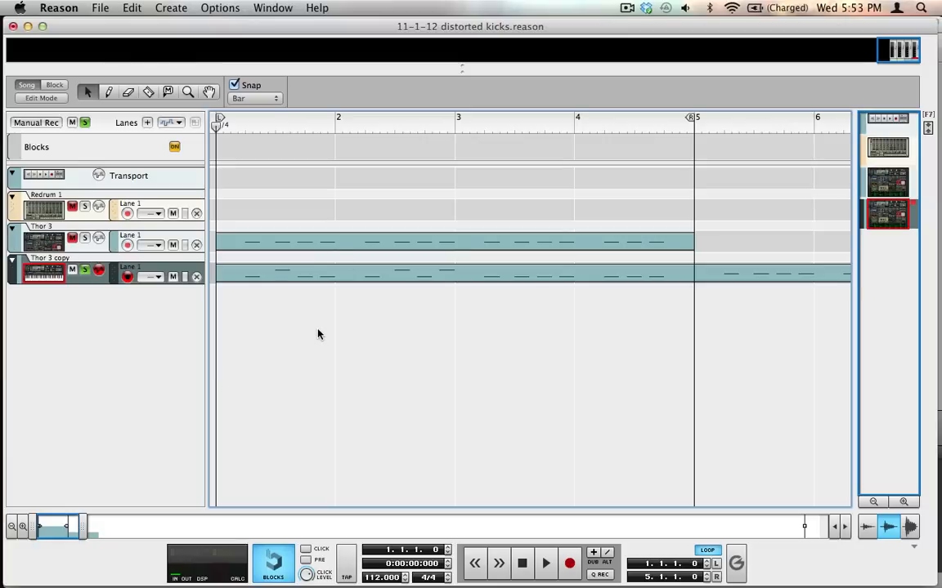
- Audition the looped distorted kick pattern on the soloed Thor 3 copy track
{"action": "key", "text": "space"}
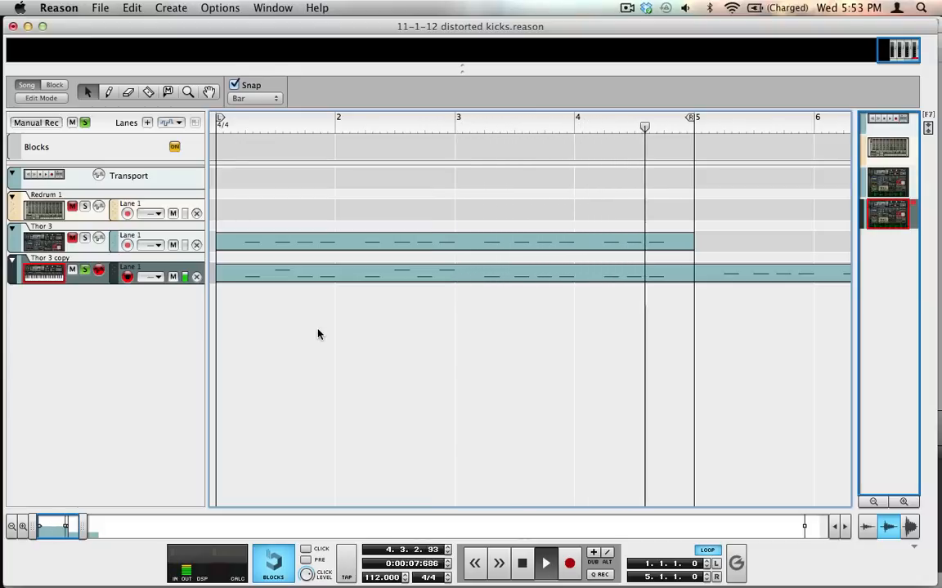
{"action": "key", "text": "space"}
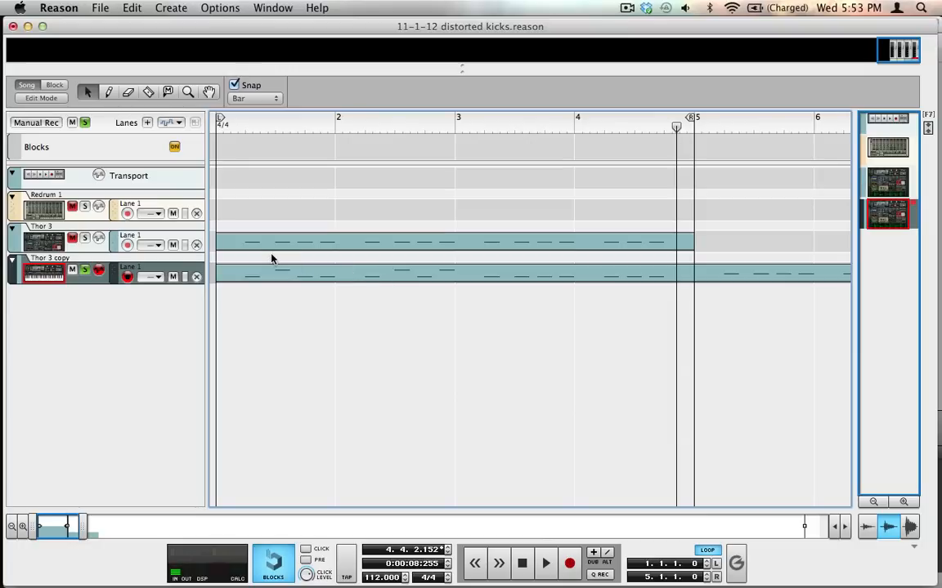
- Select the Thor 3 track, solo it instead of Thor 3 copy, and return the playhead to bar 1
{"action": "left_click", "coordinate": [88, 251]}
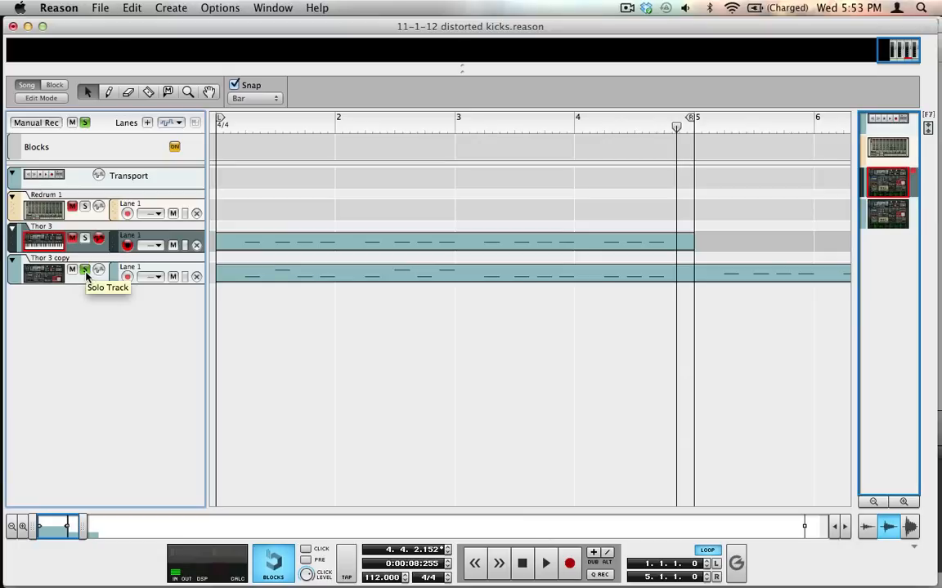
{"action": "left_click", "coordinate": [87, 270]}
{"action": "left_click", "coordinate": [85, 239]}
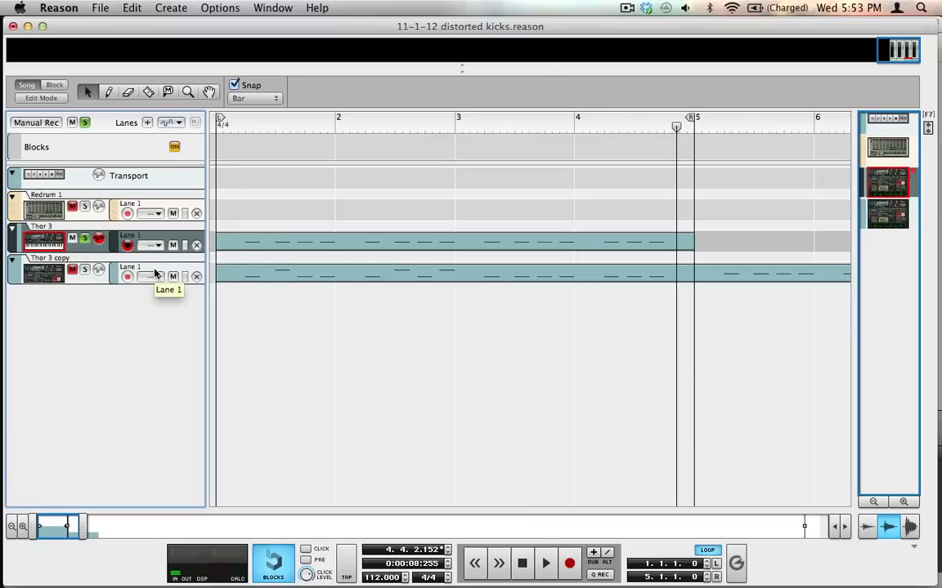
{"action": "left_click", "coordinate": [218, 128]}
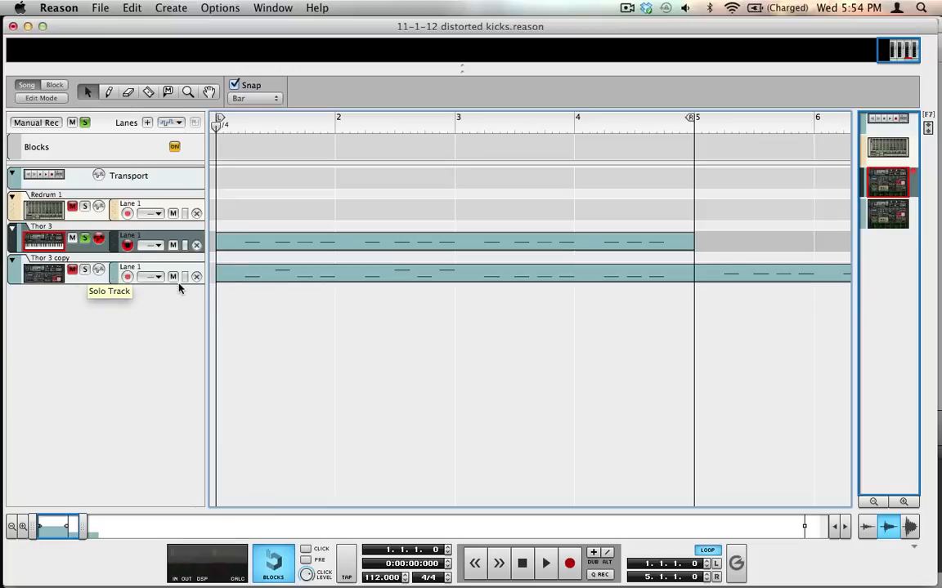
- Show the rack with the Thor 3 synth, play its loop from bar 1, and inspect its modulation routing
{"action": "key", "text": "F5+F6"}
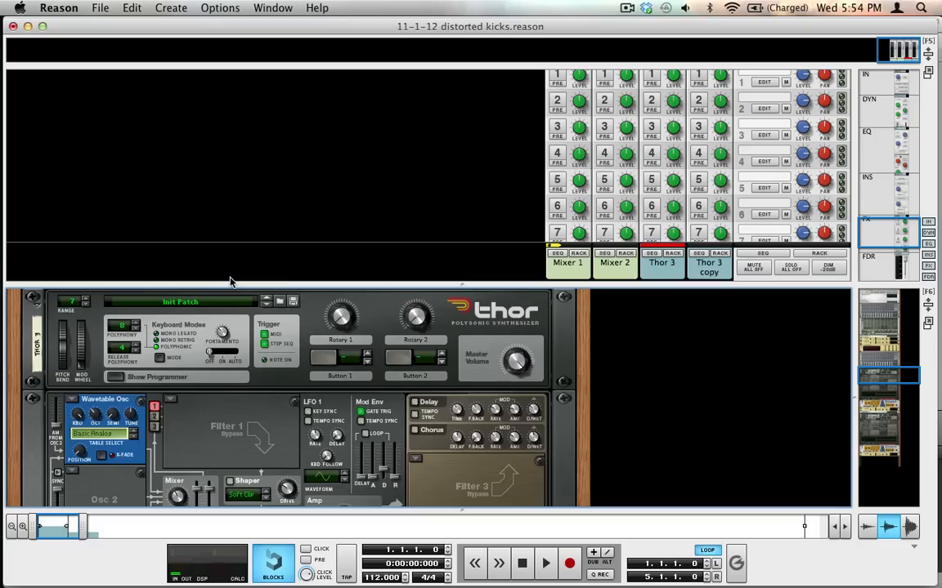
{"action": "key", "text": "F5"}
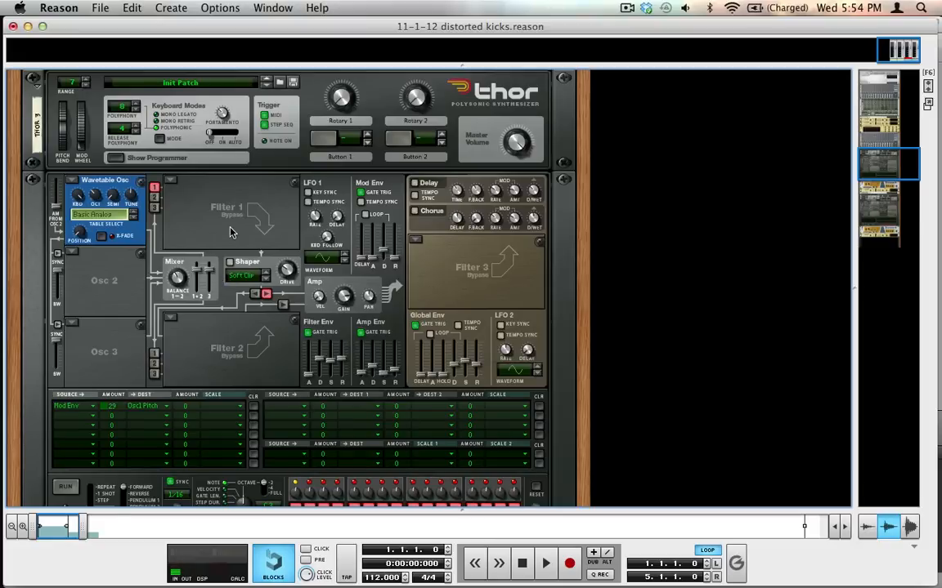
{"action": "key", "text": "space"}
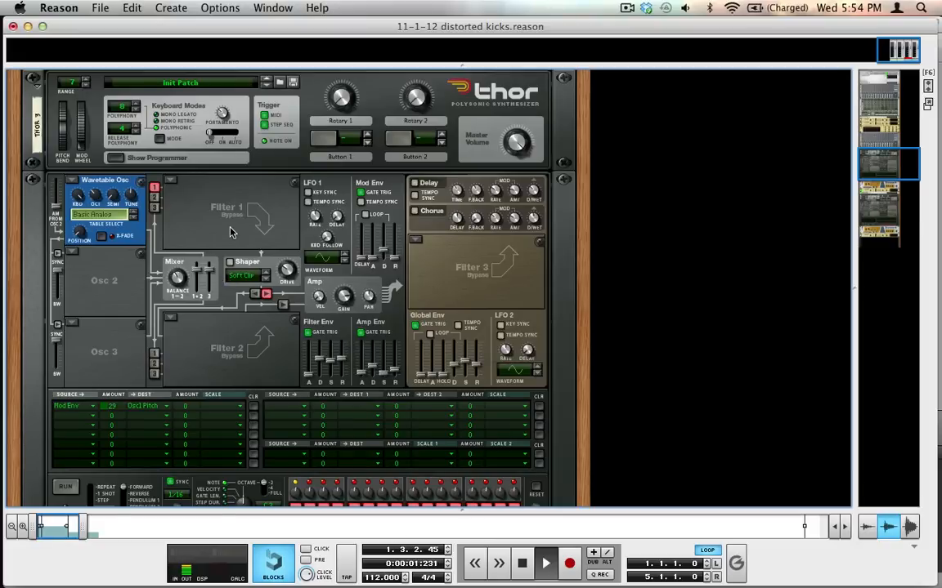
{"action": "double_click", "coordinate": [521, 563]}
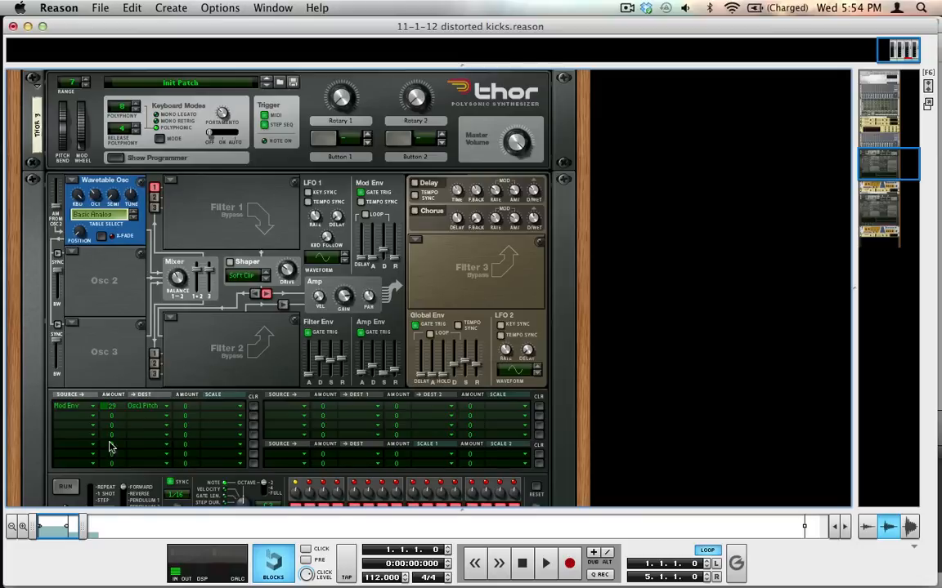
{"action": "scroll", "coordinate": [114, 400], "scroll_direction": "down", "scroll_amount": 5}
{"action": "scroll", "coordinate": [121, 423], "scroll_direction": "up", "scroll_amount": 5}
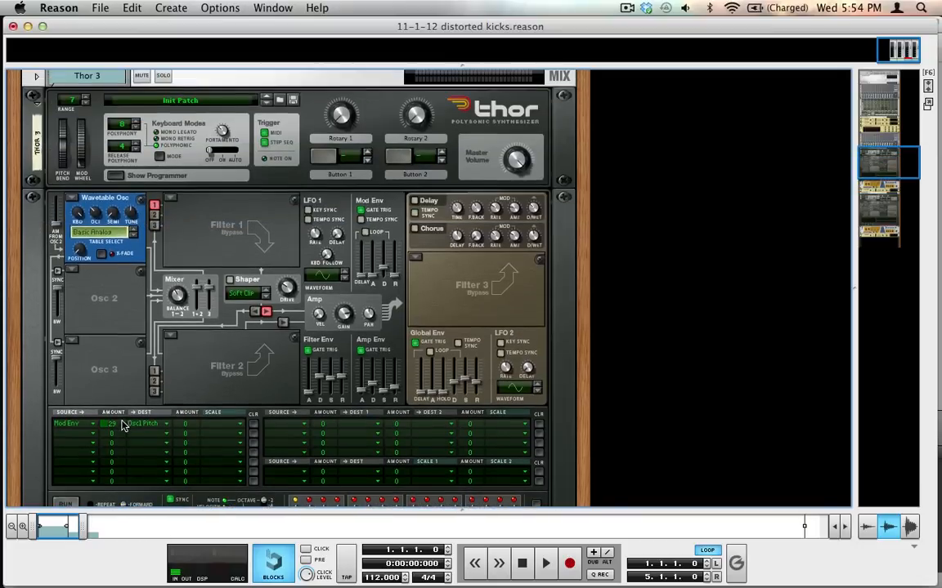
{"action": "scroll", "coordinate": [121, 426], "scroll_direction": "down", "scroll_amount": 1}
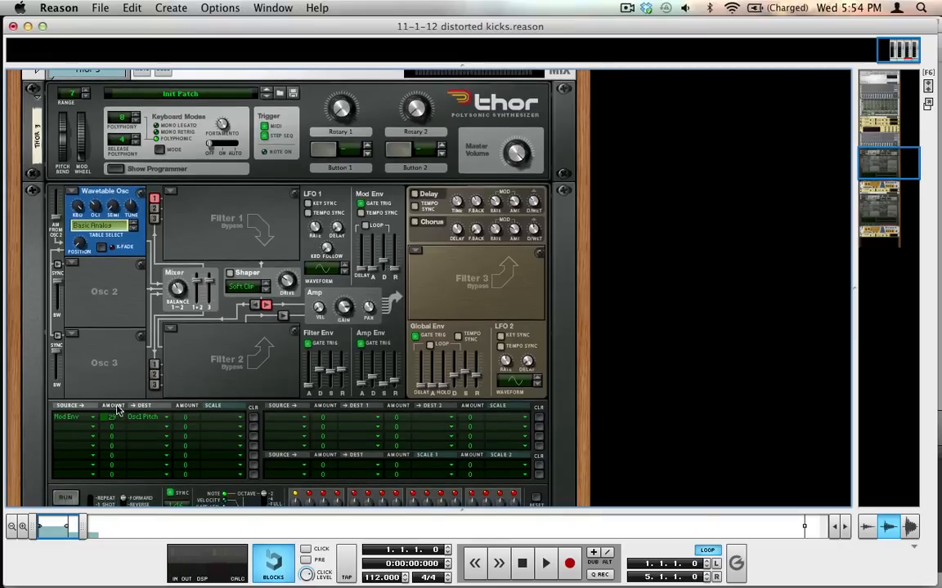
- Play the loop again and examine Thor 3's Wavetable oscillator and the Scream 4 and Maximizer effects below it
{"action": "key", "text": "space"}
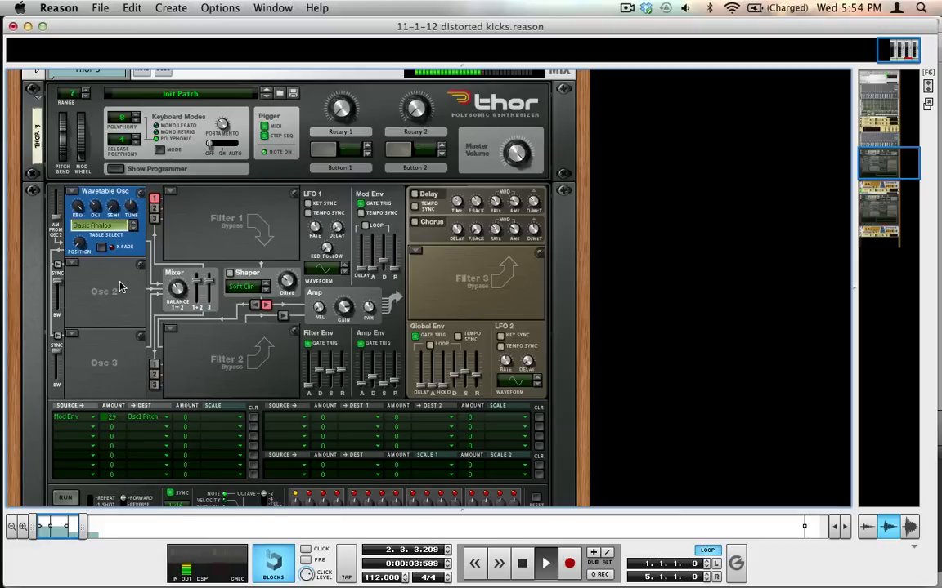
{"action": "left_click", "coordinate": [94, 209]}
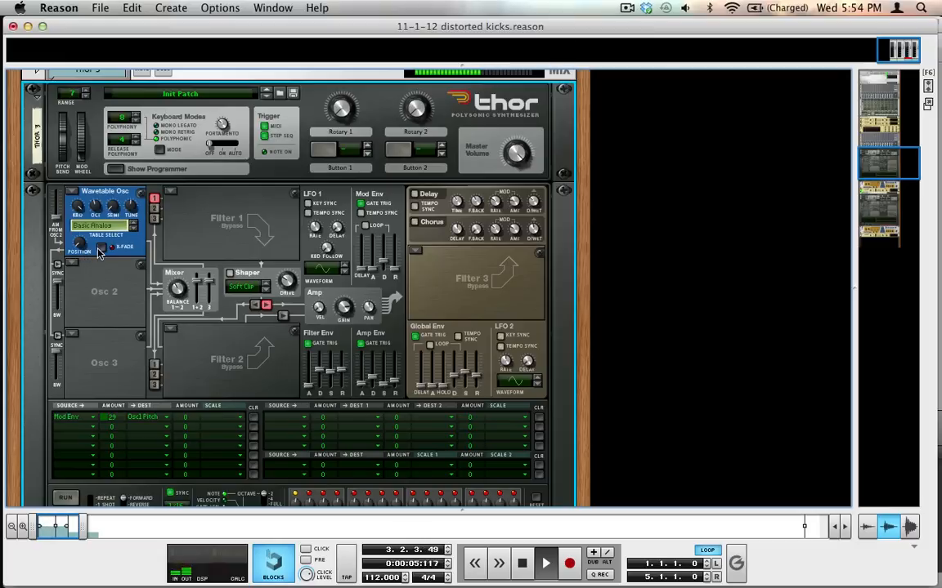
{"action": "left_click_drag", "start_coordinate": [82, 246], "coordinate": [82, 241]}
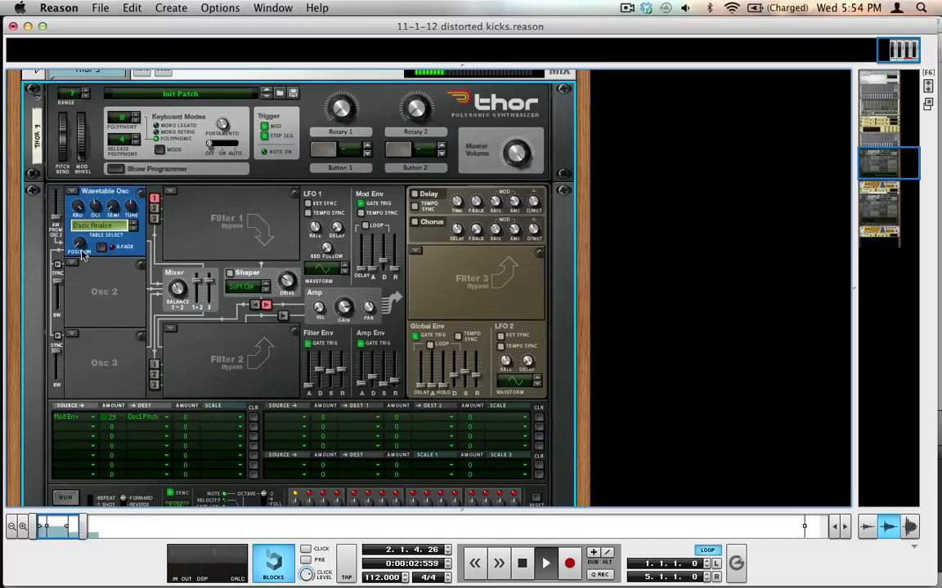
{"action": "left_click_drag", "start_coordinate": [73, 222], "coordinate": [75, 175]}
{"action": "scroll", "coordinate": [82, 325], "scroll_direction": "down", "scroll_amount": 5}
{"action": "scroll", "coordinate": [81, 325], "scroll_direction": "up", "scroll_amount": 6}
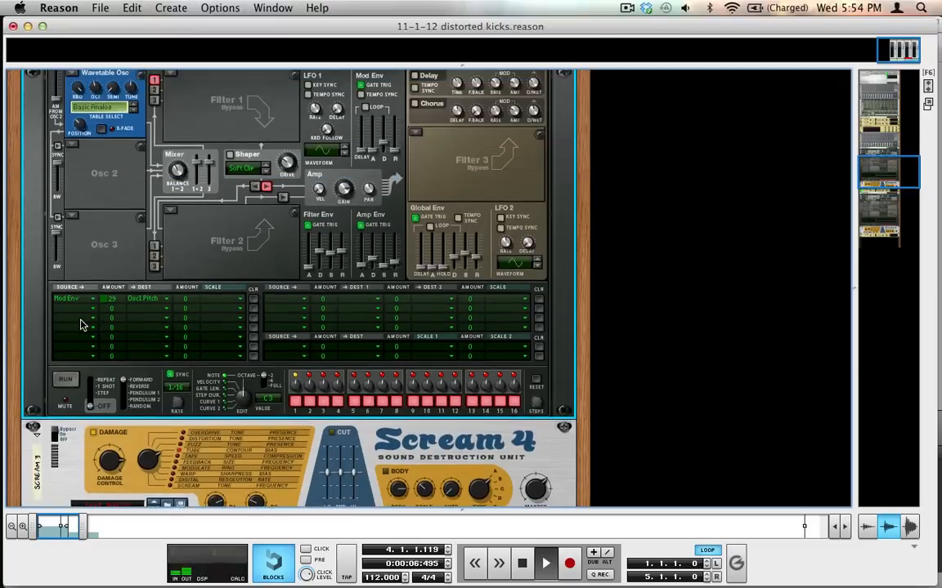
{"action": "scroll", "coordinate": [81, 327], "scroll_direction": "down", "scroll_amount": 5}
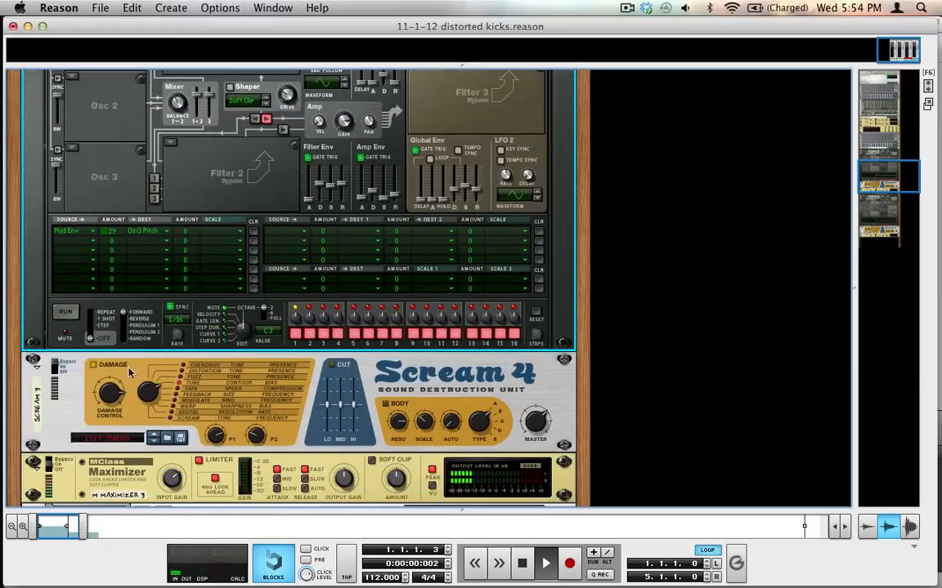
{"action": "left_click", "coordinate": [53, 384]}
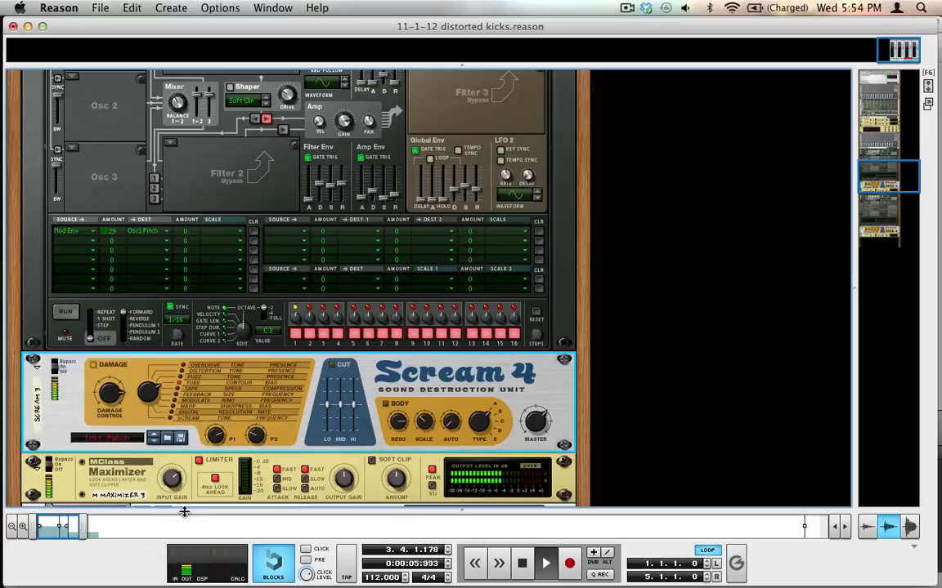
{"action": "scroll", "coordinate": [137, 324], "scroll_direction": "up", "scroll_amount": 5}
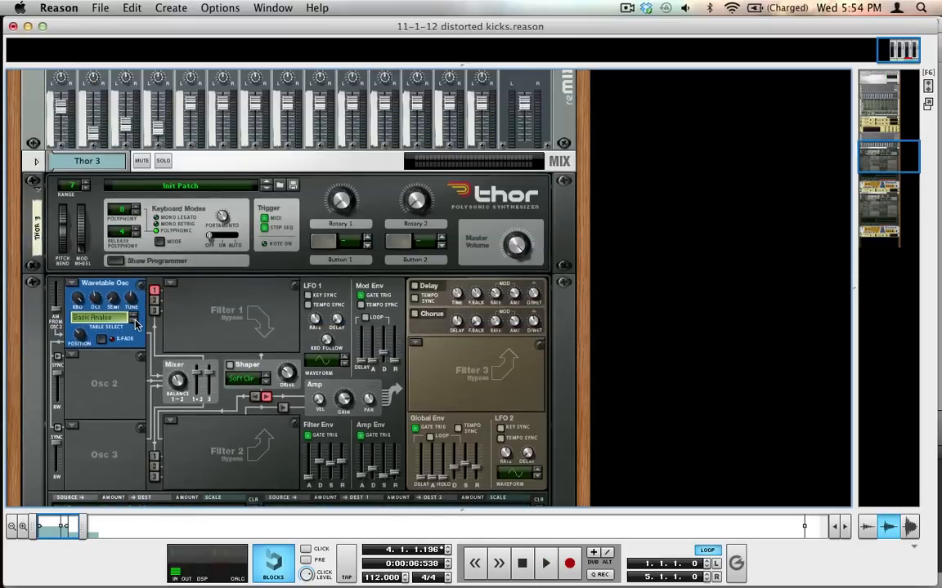
- Add a new Thor Polysonic Synthesizer after the Maximizer at the end of the rack
{"action": "scroll", "coordinate": [137, 325], "scroll_direction": "down", "scroll_amount": 4}
{"action": "scroll", "coordinate": [137, 325], "scroll_direction": "up", "scroll_amount": 5}
{"action": "scroll", "coordinate": [137, 324], "scroll_direction": "down", "scroll_amount": 10}
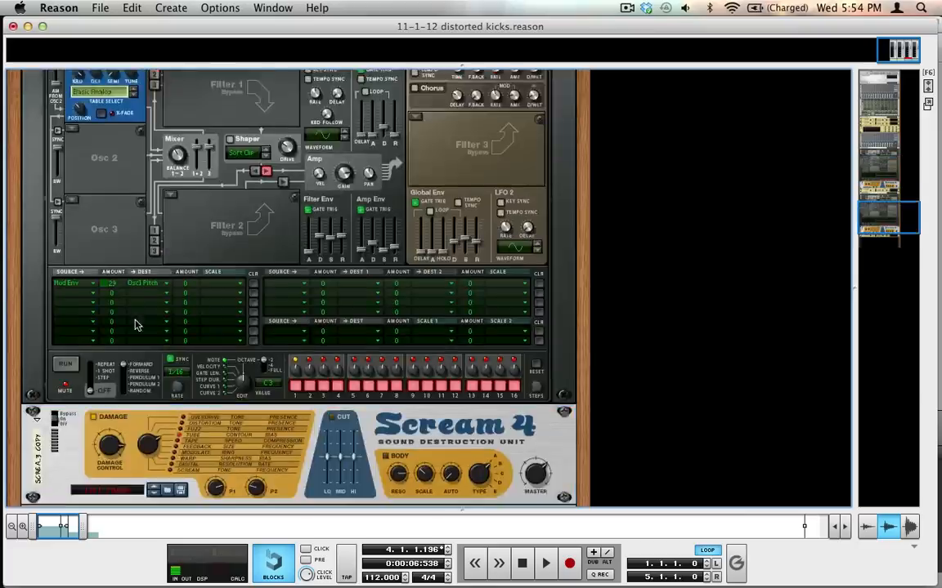
{"action": "left_click", "coordinate": [159, 347]}
{"action": "left_click", "coordinate": [171, 7]}
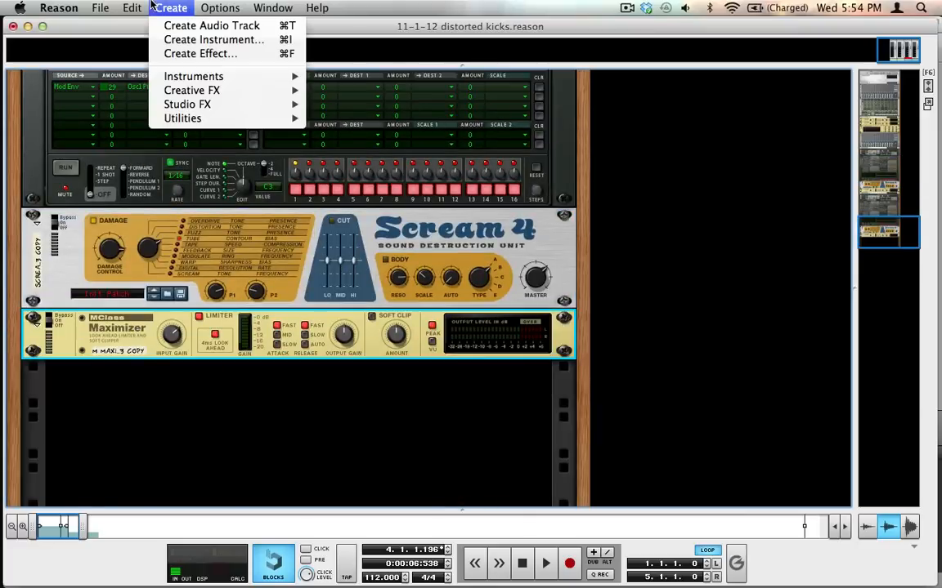
{"action": "mouse_move", "coordinate": [197, 76]}
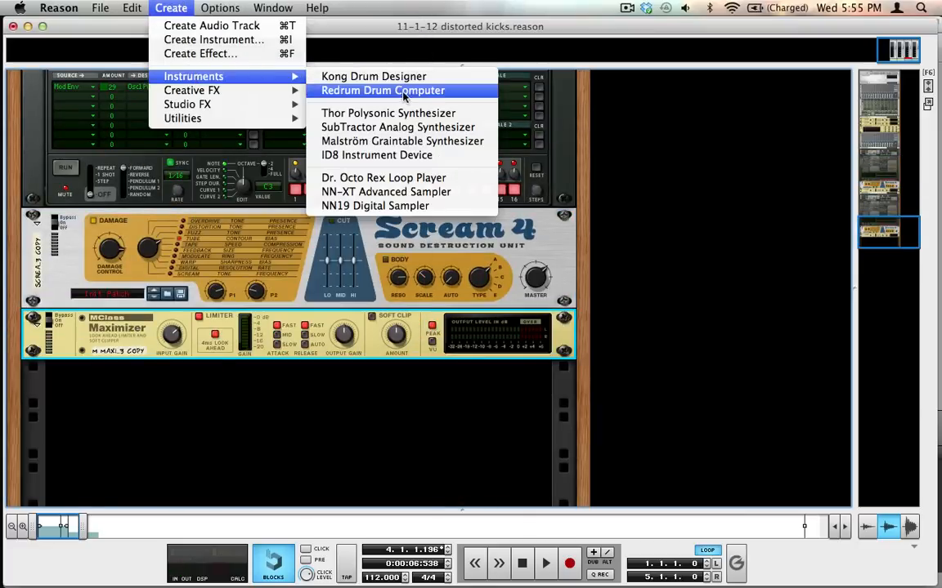
{"action": "left_click", "coordinate": [388, 113]}
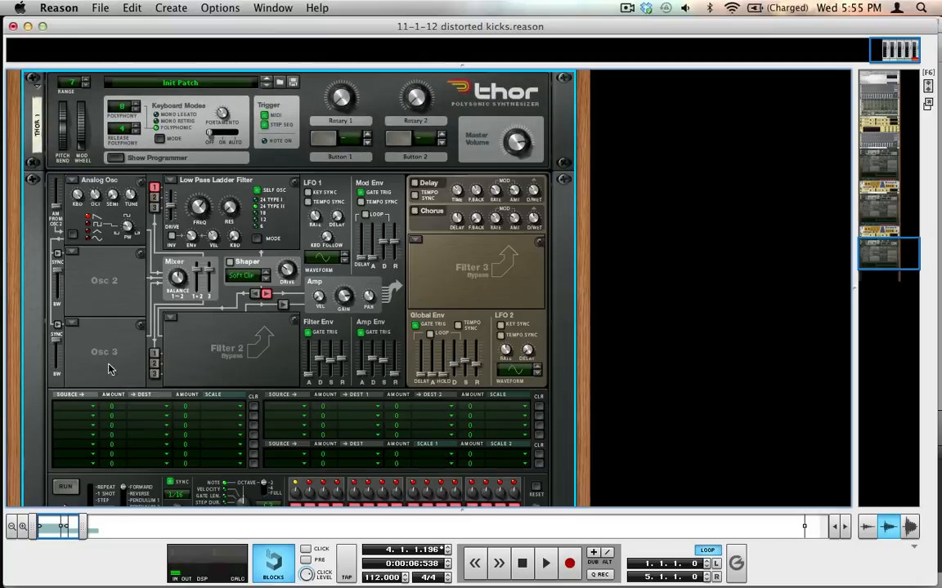
- Switch the new Thor's oscillator 1 to Wavetable with the Basic Analog table, and set Filter 1 to Bypass
{"action": "left_click", "coordinate": [115, 365]}
{"action": "left_click", "coordinate": [74, 185]}
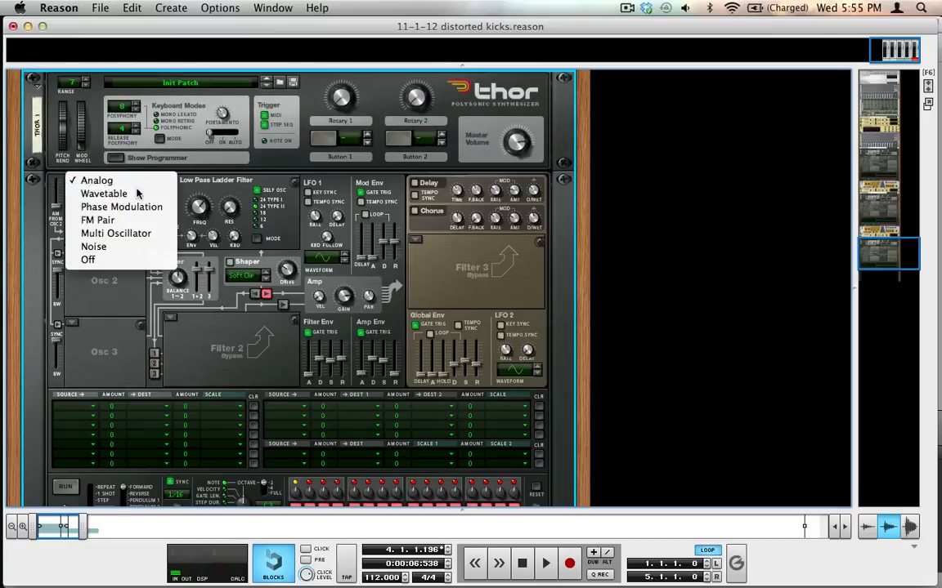
{"action": "left_click", "coordinate": [98, 194]}
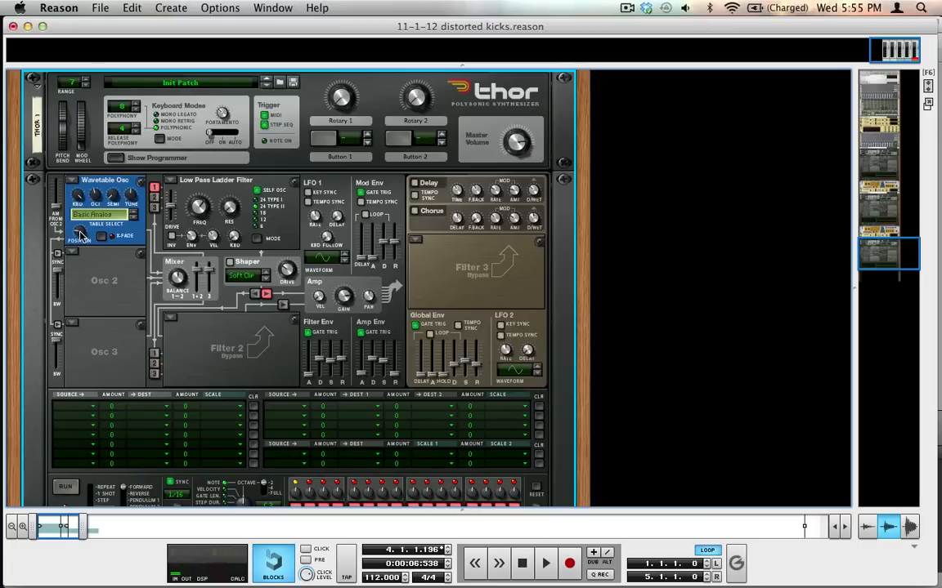
{"action": "mouse_move", "coordinate": [80, 234]}
{"action": "left_click_drag", "start_coordinate": [80, 235], "coordinate": [80, 222]}
{"action": "left_click", "coordinate": [171, 180]}
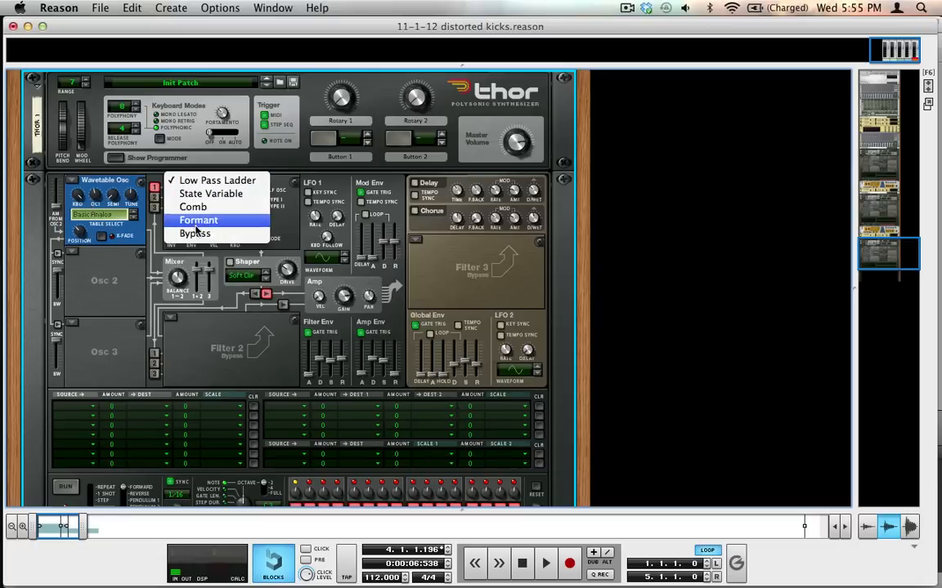
{"action": "left_click", "coordinate": [196, 235]}
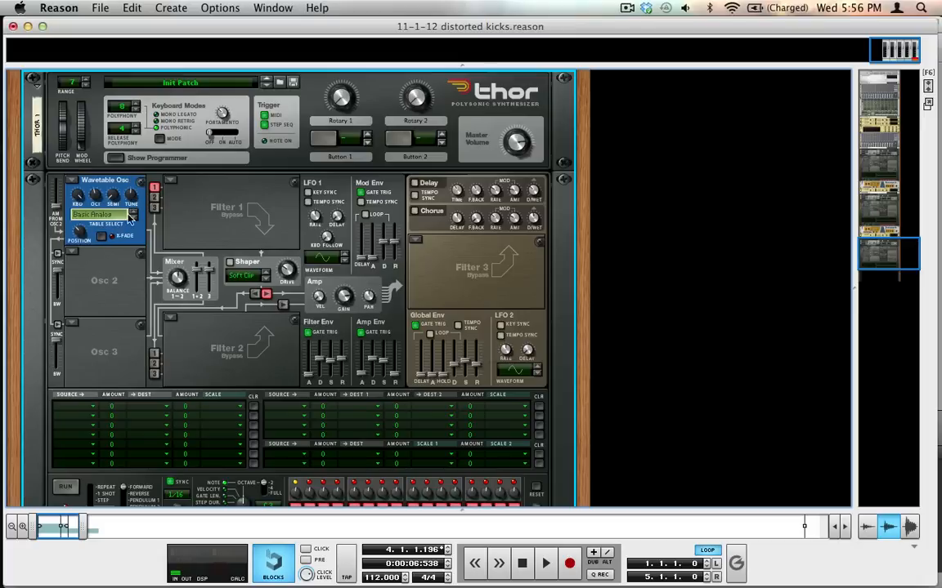
- Route Mod Env to Osc 1 Pitch in the first modulation row with an amount of 29
{"action": "left_click", "coordinate": [84, 411]}
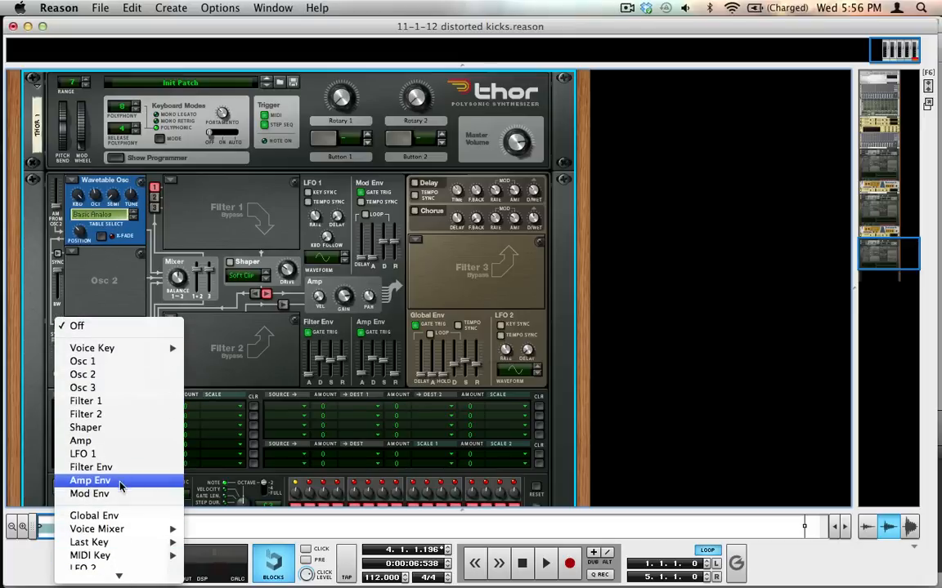
{"action": "left_click", "coordinate": [118, 495]}
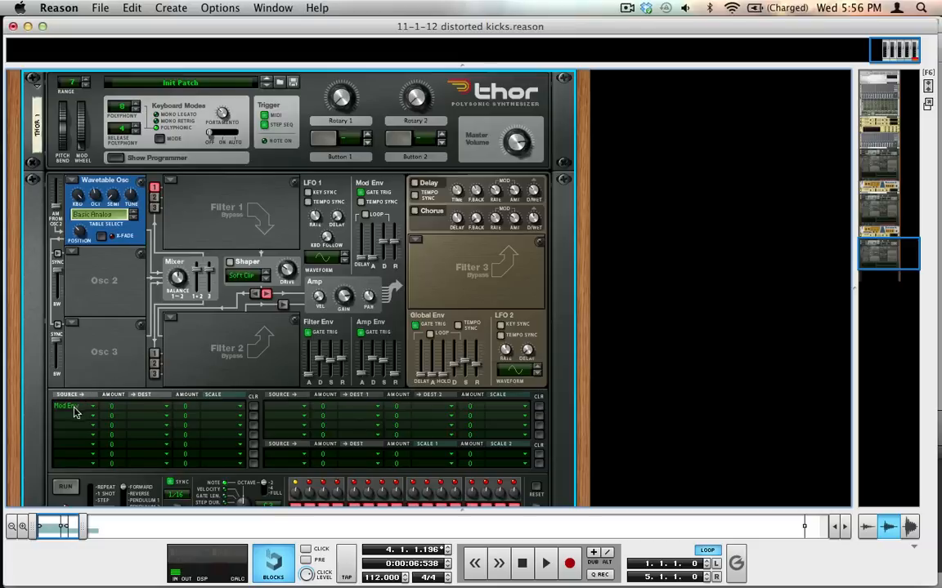
{"action": "left_click", "coordinate": [147, 408]}
{"action": "mouse_move", "coordinate": [156, 428]}
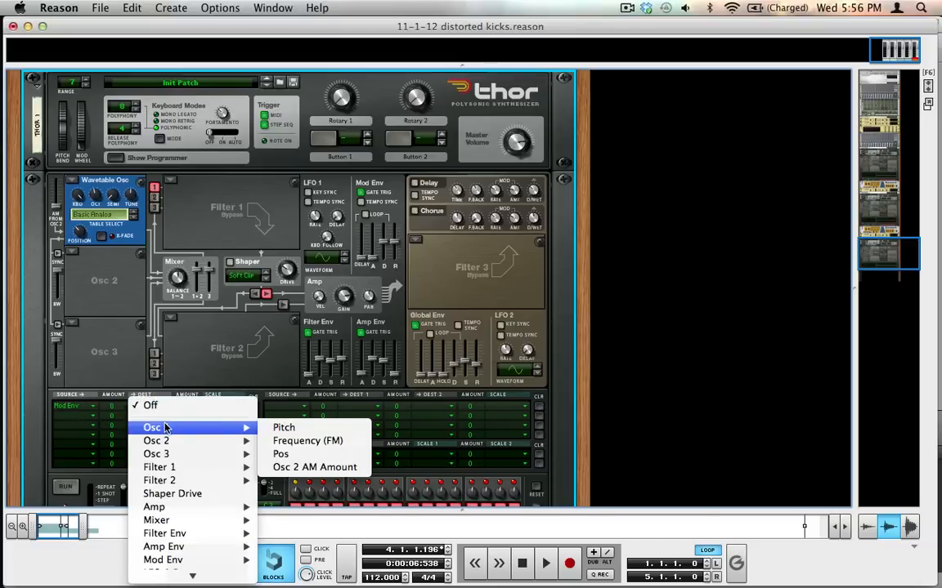
{"action": "left_click", "coordinate": [281, 428]}
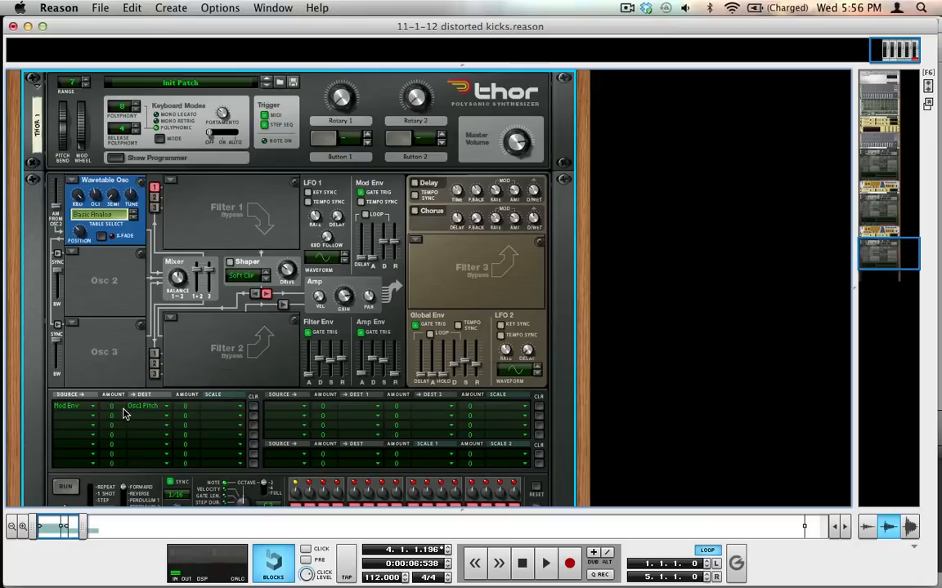
{"action": "left_click_drag", "start_coordinate": [114, 413], "coordinate": [112, 385]}
- Shorten the Mod Env decay to about 423 ms, then reduce the Amp Env decay and adjust its release
{"action": "left_click_drag", "start_coordinate": [385, 250], "coordinate": [385, 257]}
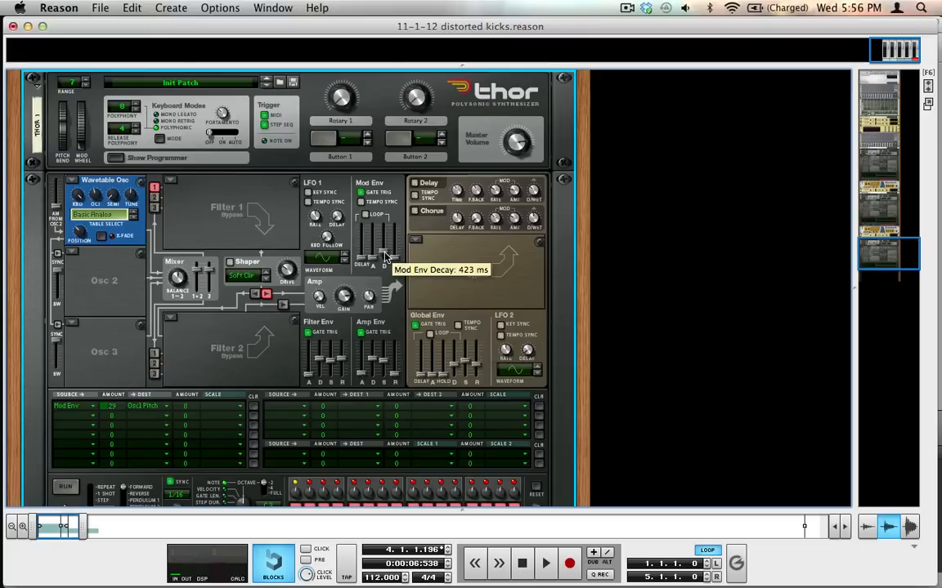
{"action": "left_click_drag", "start_coordinate": [385, 254], "coordinate": [385, 257]}
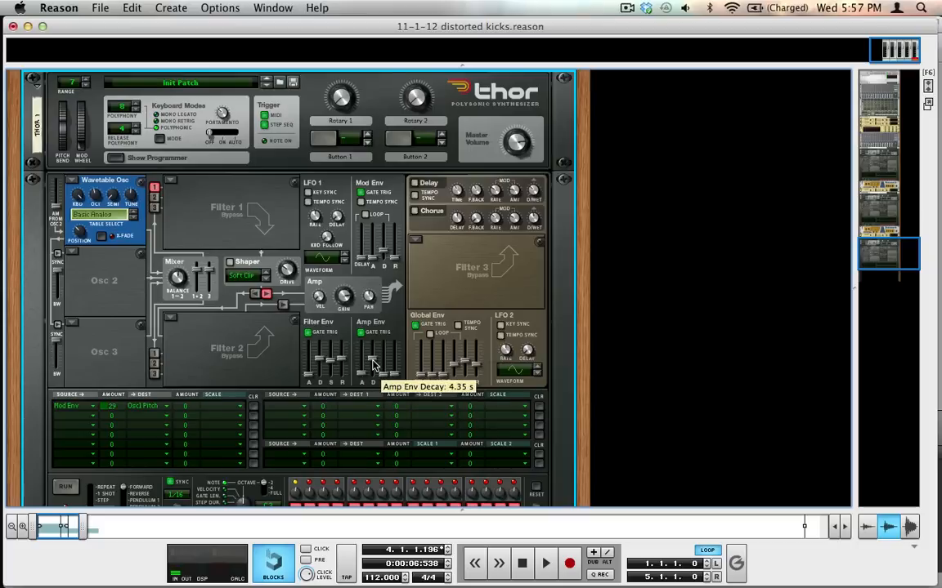
{"action": "left_click_drag", "start_coordinate": [373, 362], "coordinate": [372, 370]}
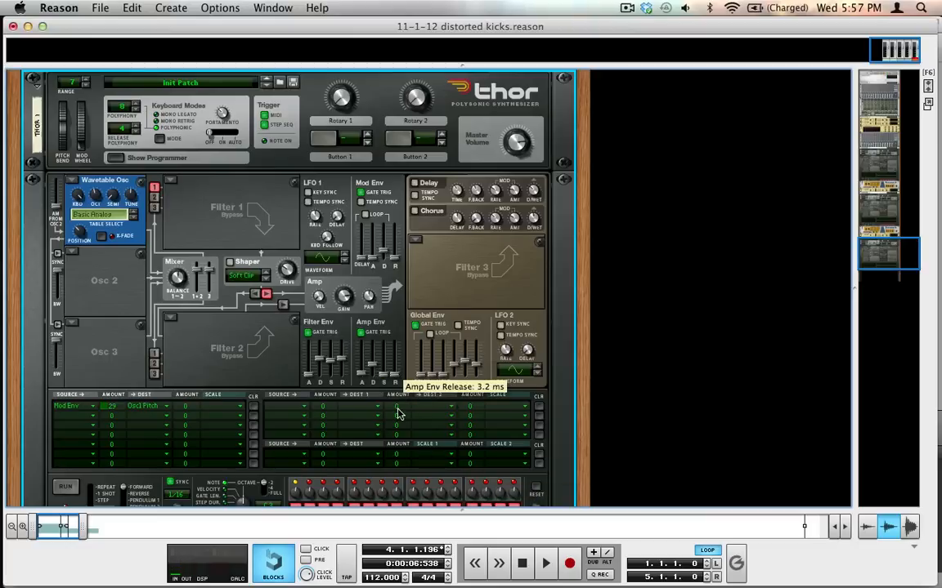
{"action": "left_click_drag", "start_coordinate": [399, 382], "coordinate": [402, 368]}
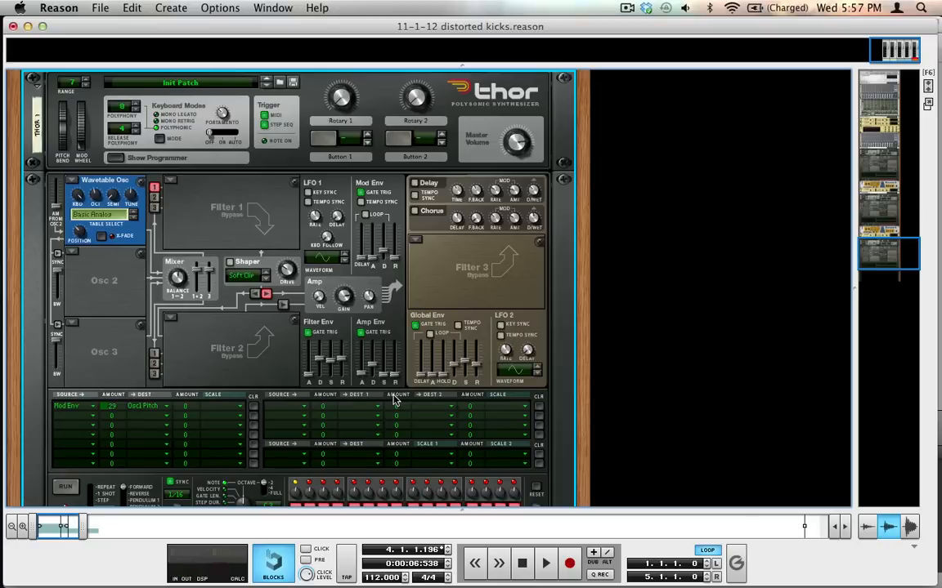
{"action": "scroll", "coordinate": [268, 312], "scroll_direction": "down", "scroll_amount": 3}
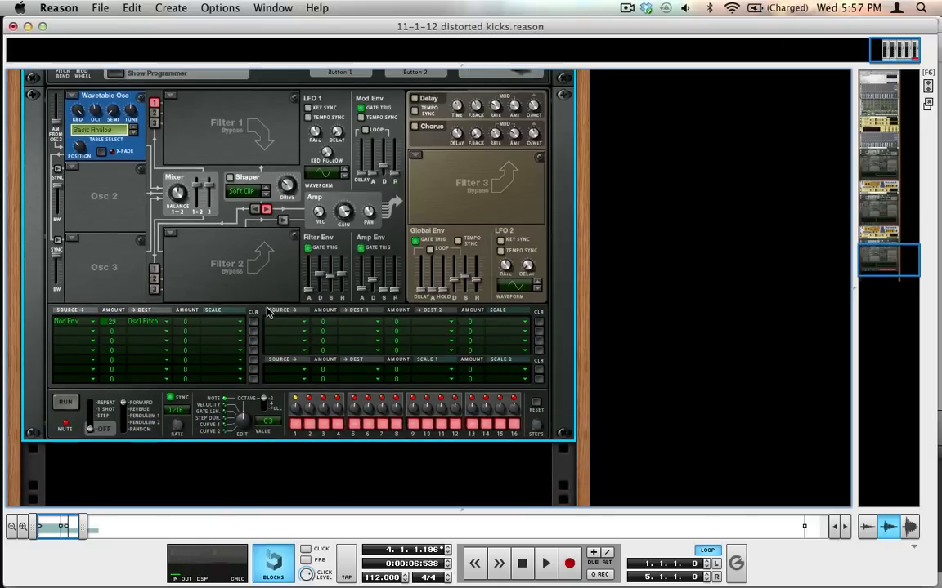
- Add a Scream 4 Distortion directly below the new Thor synthesizer
{"action": "scroll", "coordinate": [268, 312], "scroll_direction": "up", "scroll_amount": 3}
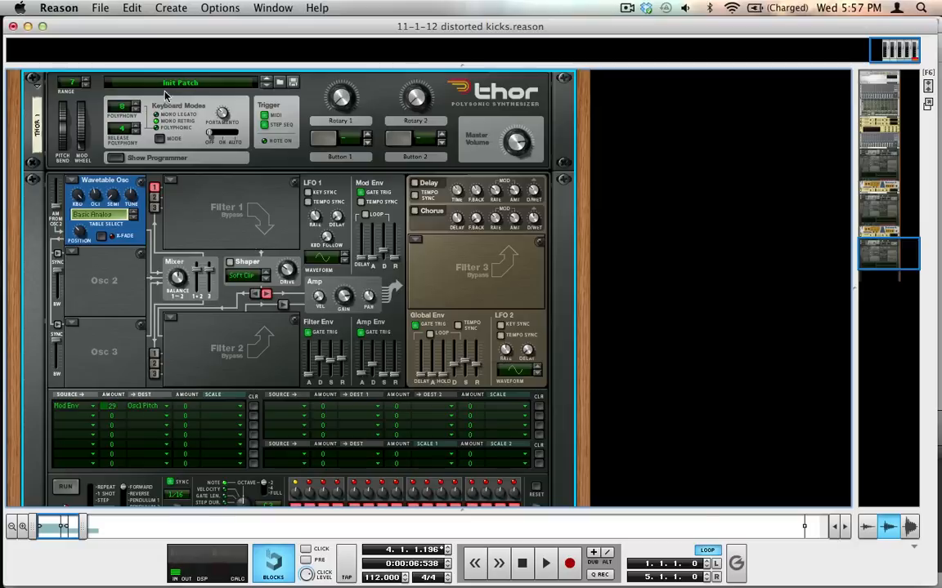
{"action": "scroll", "coordinate": [111, 326], "scroll_direction": "down", "scroll_amount": 5}
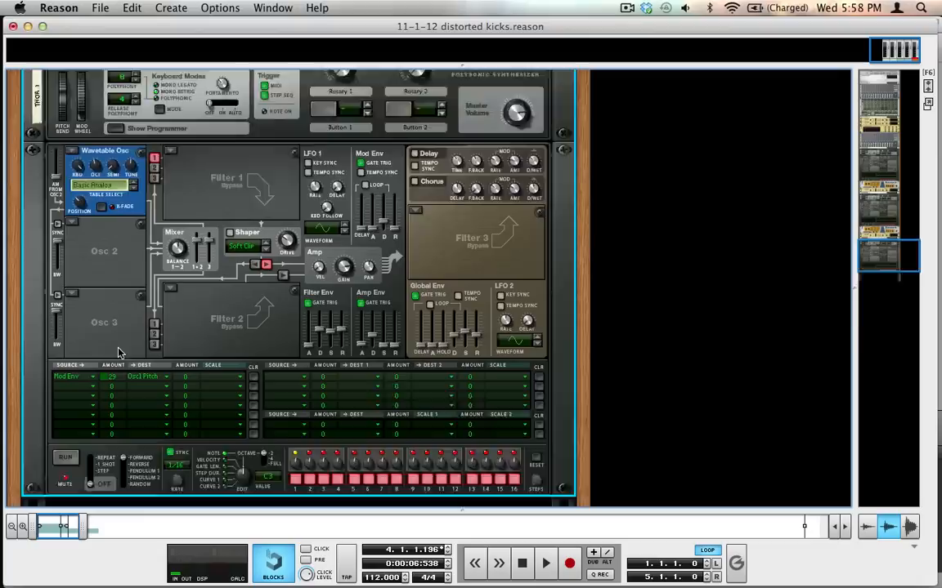
{"action": "scroll", "coordinate": [173, 121], "scroll_direction": "up", "scroll_amount": 6}
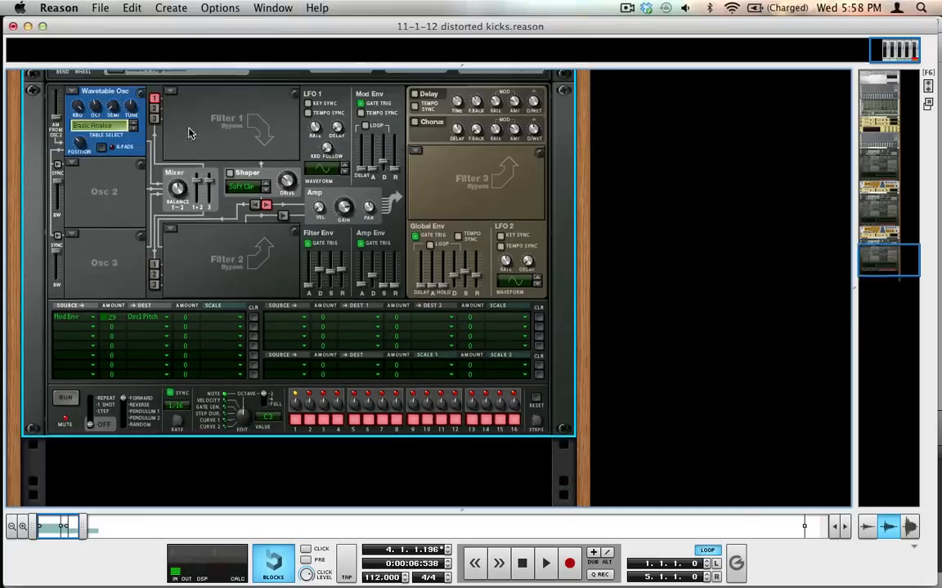
{"action": "scroll", "coordinate": [163, 309], "scroll_direction": "down", "scroll_amount": 4}
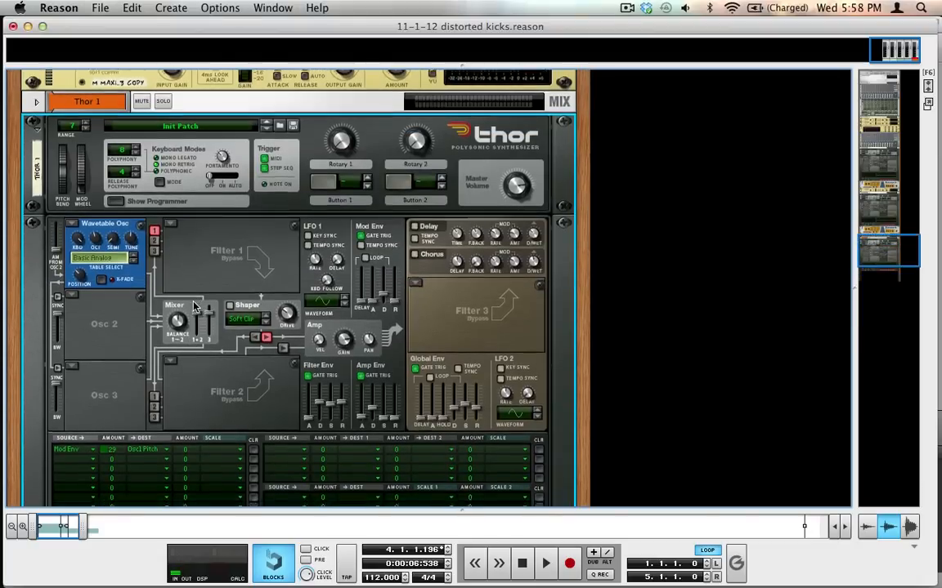
{"action": "left_click", "coordinate": [131, 7]}
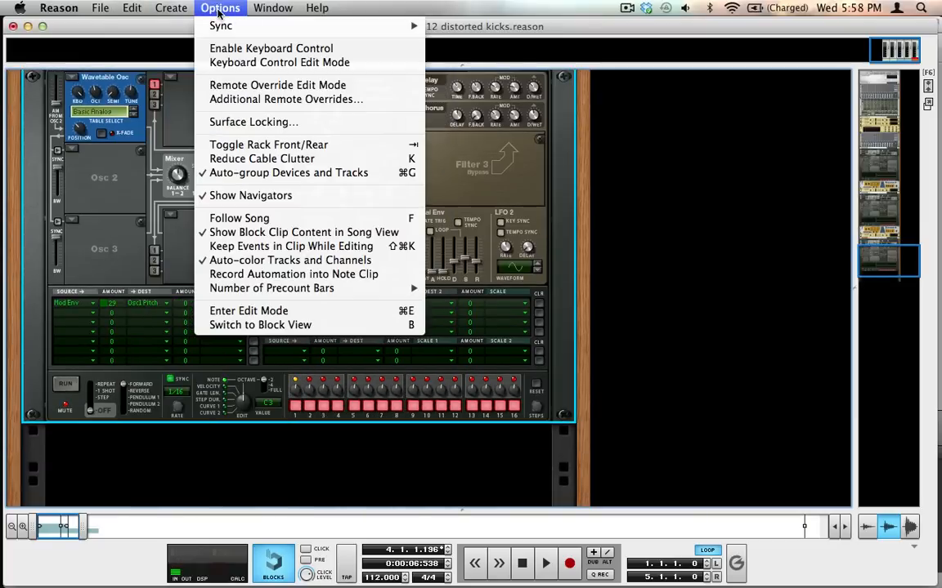
{"action": "mouse_move", "coordinate": [196, 90]}
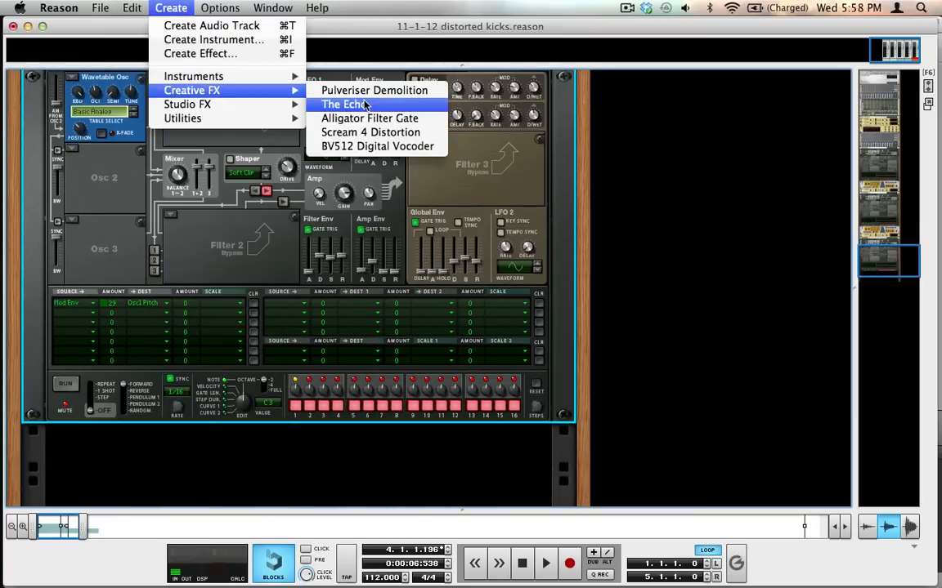
{"action": "left_click", "coordinate": [372, 134]}
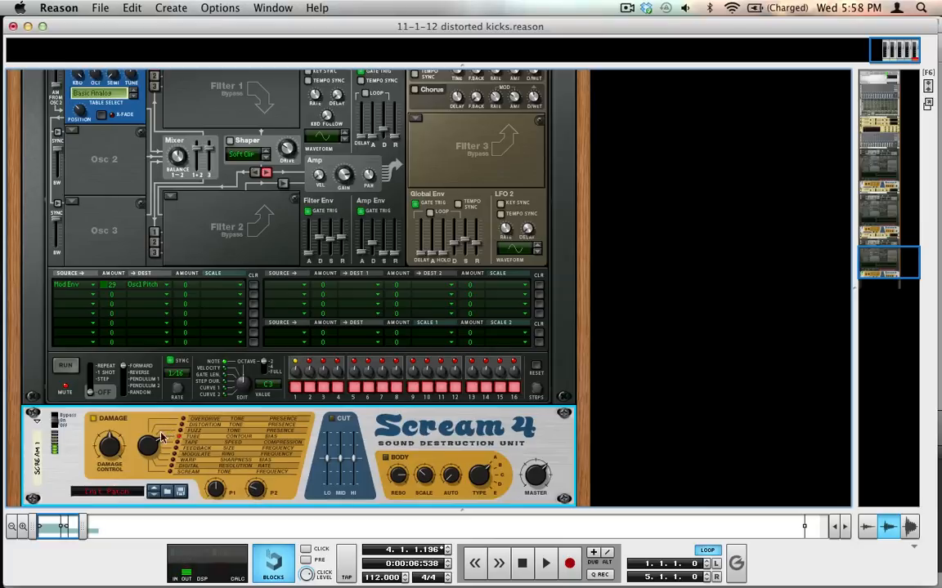
- Increase the new Scream 4's Damage Control and raise its Parameter 1
{"action": "left_click_drag", "start_coordinate": [108, 449], "coordinate": [100, 387]}
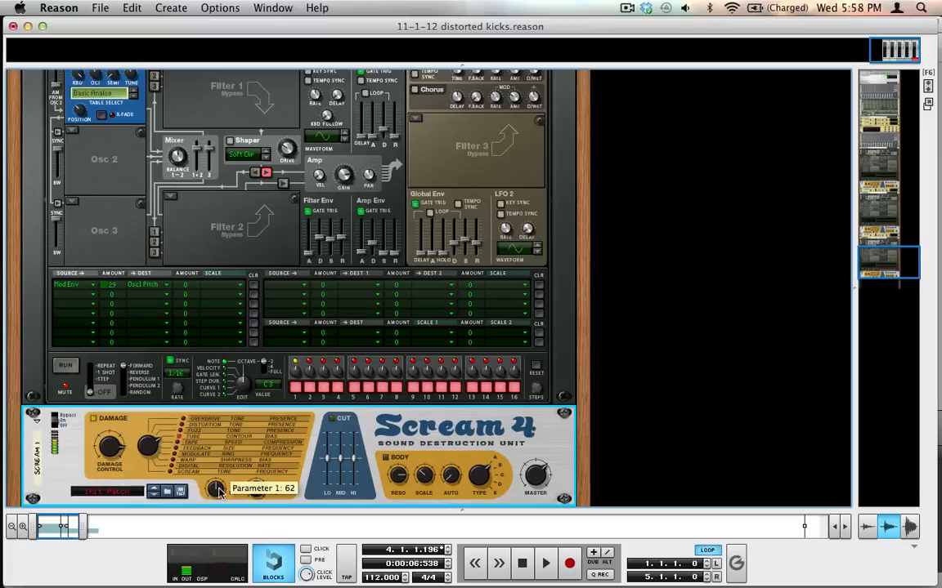
{"action": "left_click_drag", "start_coordinate": [219, 490], "coordinate": [208, 434]}
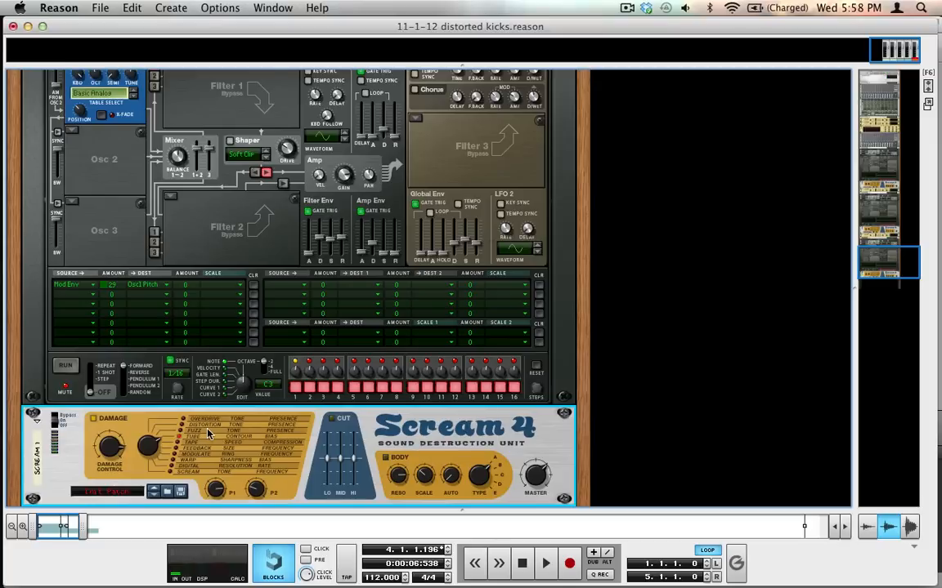
- Add an MClass Maximizer after the new Scream 4 at the end of the rack
{"action": "scroll", "coordinate": [209, 433], "scroll_direction": "down", "scroll_amount": 3}
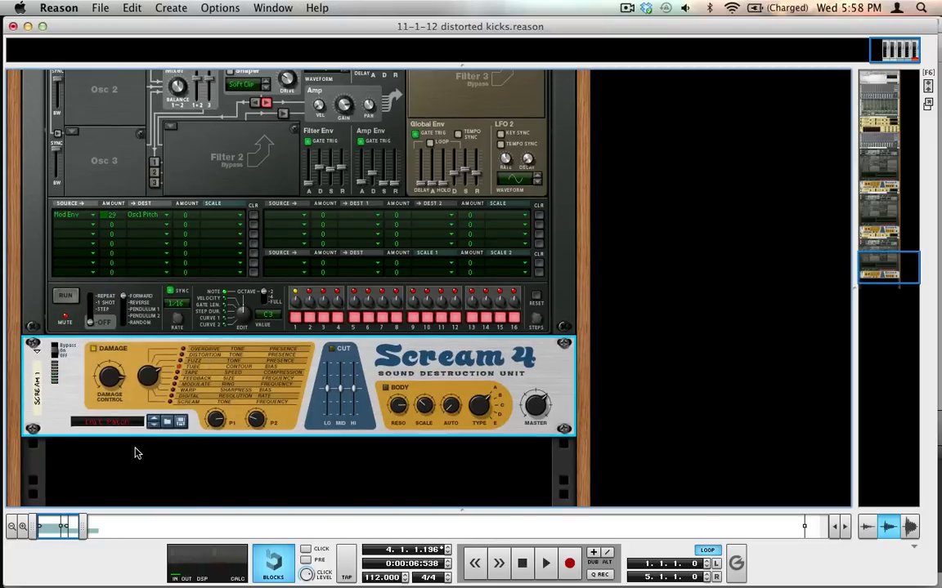
{"action": "scroll", "coordinate": [137, 449], "scroll_direction": "up", "scroll_amount": 5}
{"action": "scroll", "coordinate": [63, 441], "scroll_direction": "down", "scroll_amount": 7}
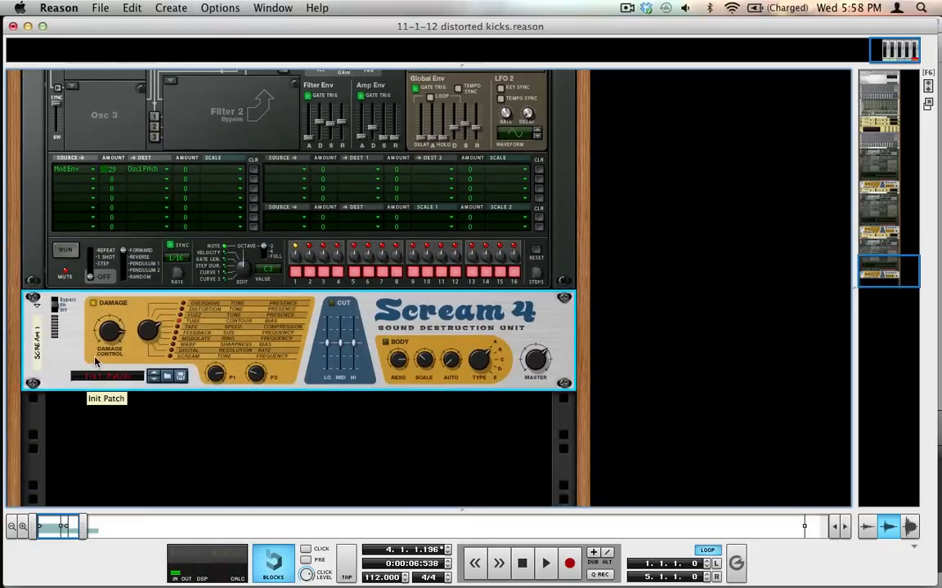
{"action": "left_click", "coordinate": [170, 7]}
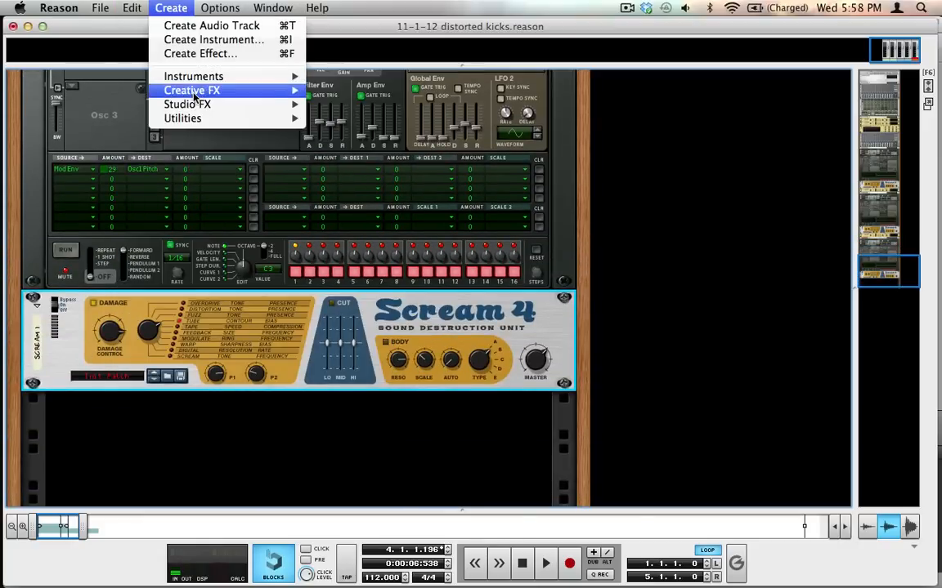
{"action": "mouse_move", "coordinate": [184, 91]}
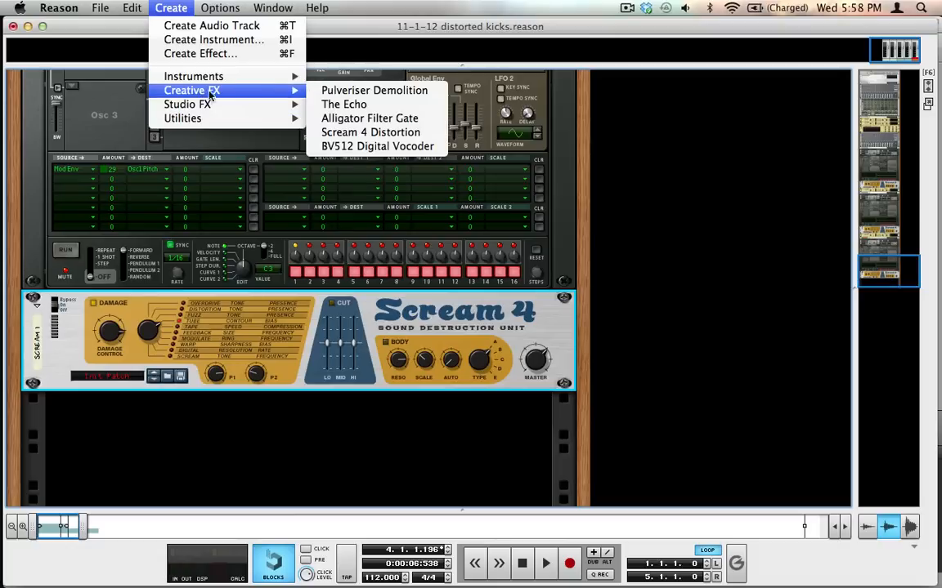
{"action": "mouse_move", "coordinate": [286, 105]}
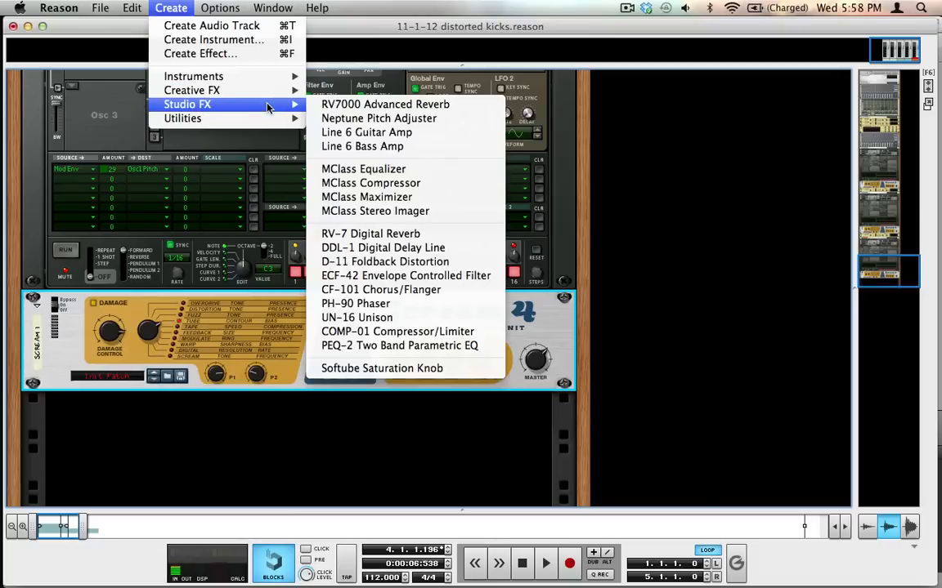
{"action": "left_click", "coordinate": [389, 198]}
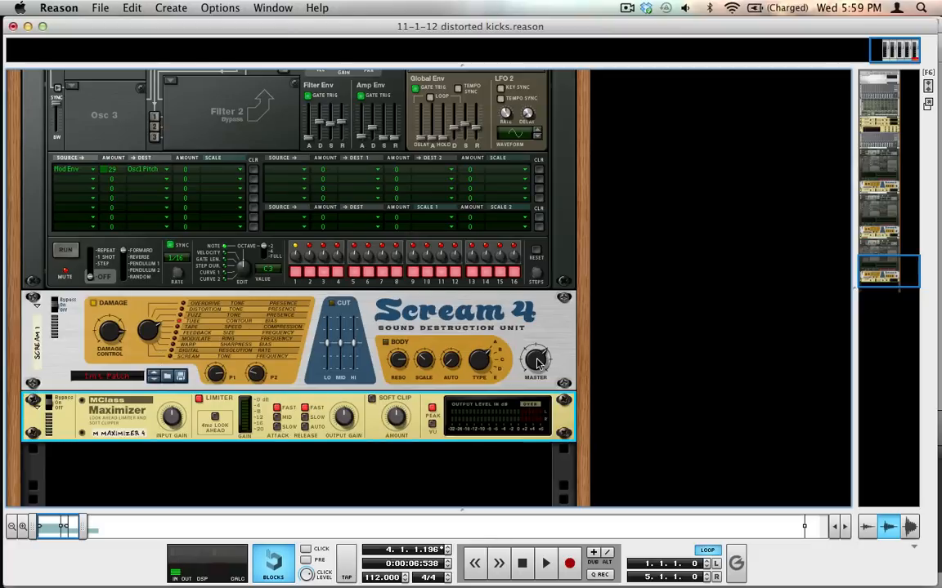
- Raise the input gain of the new MClass Maximizer
{"action": "scroll", "coordinate": [524, 287], "scroll_direction": "up", "scroll_amount": 5}
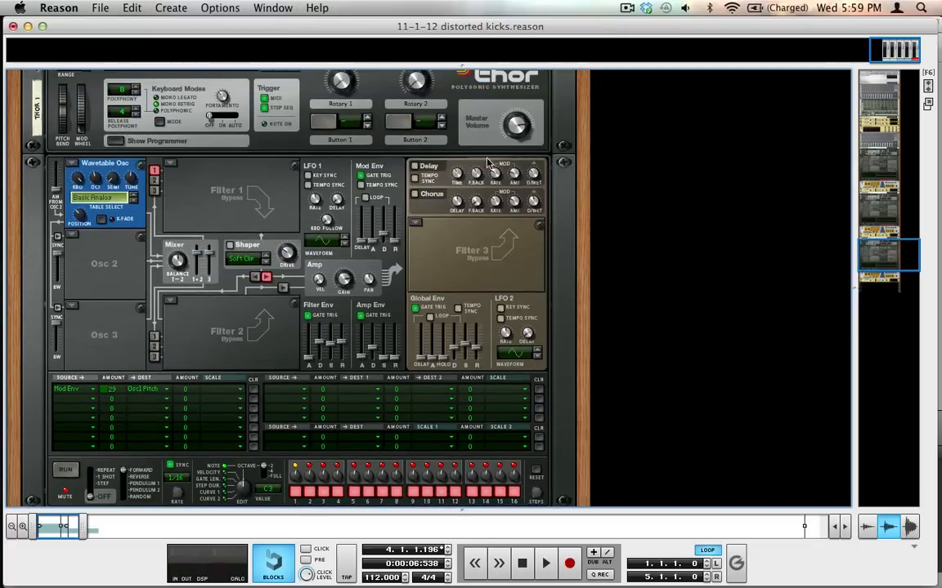
{"action": "scroll", "coordinate": [488, 204], "scroll_direction": "down", "scroll_amount": 7}
{"action": "scroll", "coordinate": [430, 209], "scroll_direction": "up", "scroll_amount": 4}
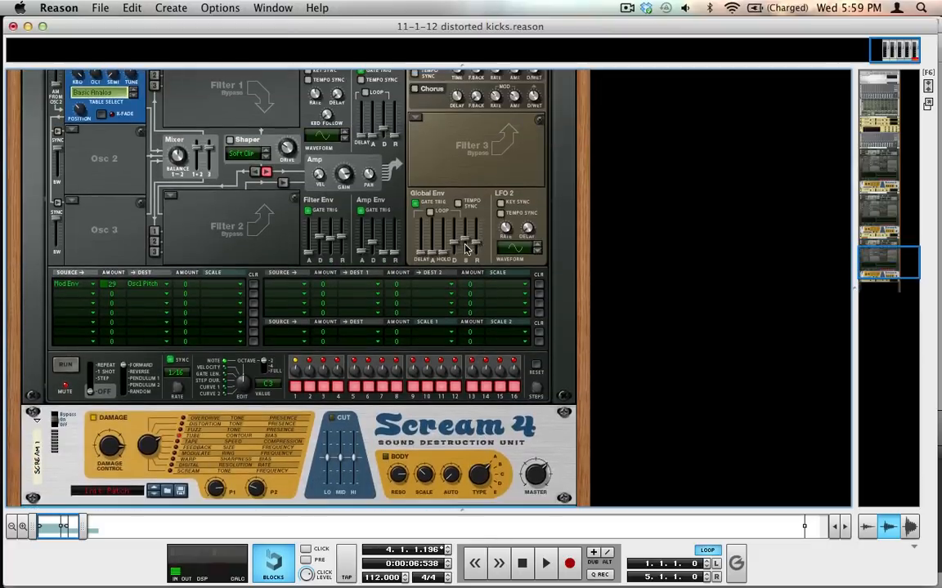
{"action": "scroll", "coordinate": [345, 185], "scroll_direction": "down", "scroll_amount": 4}
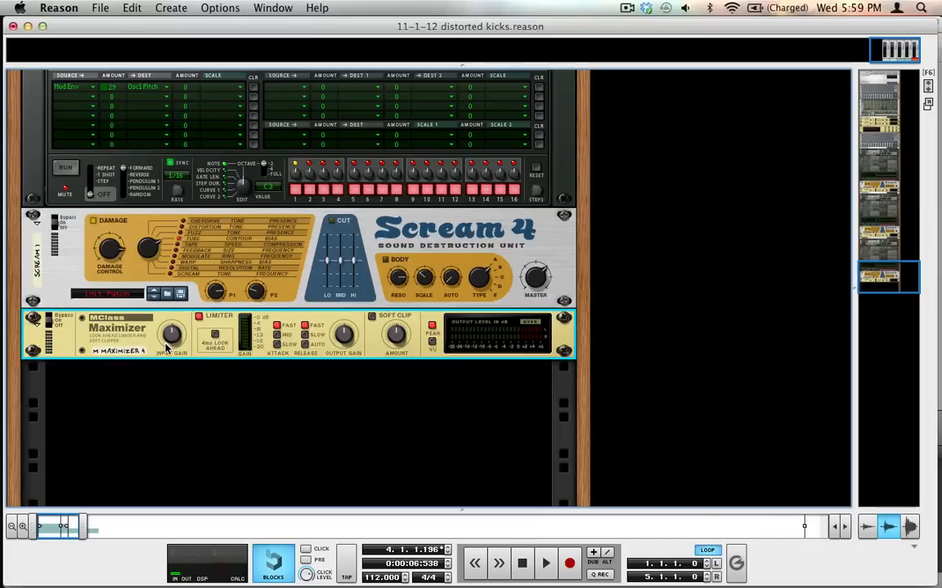
{"action": "left_click_drag", "start_coordinate": [169, 343], "coordinate": [167, 315]}
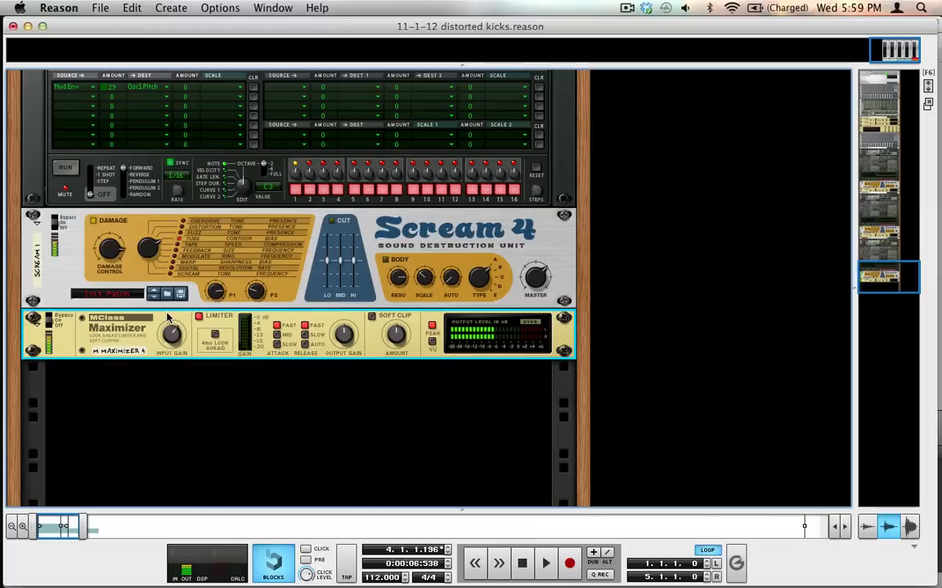